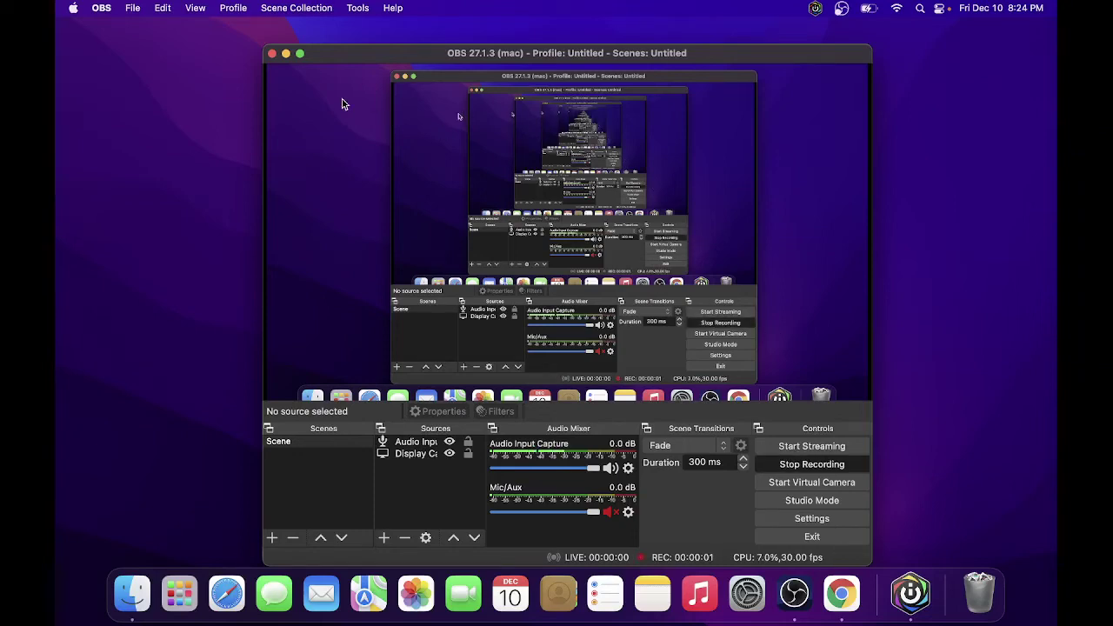
# - Minimize the OBS window and quit the running Google Chrome
pyautogui.click(286, 53)
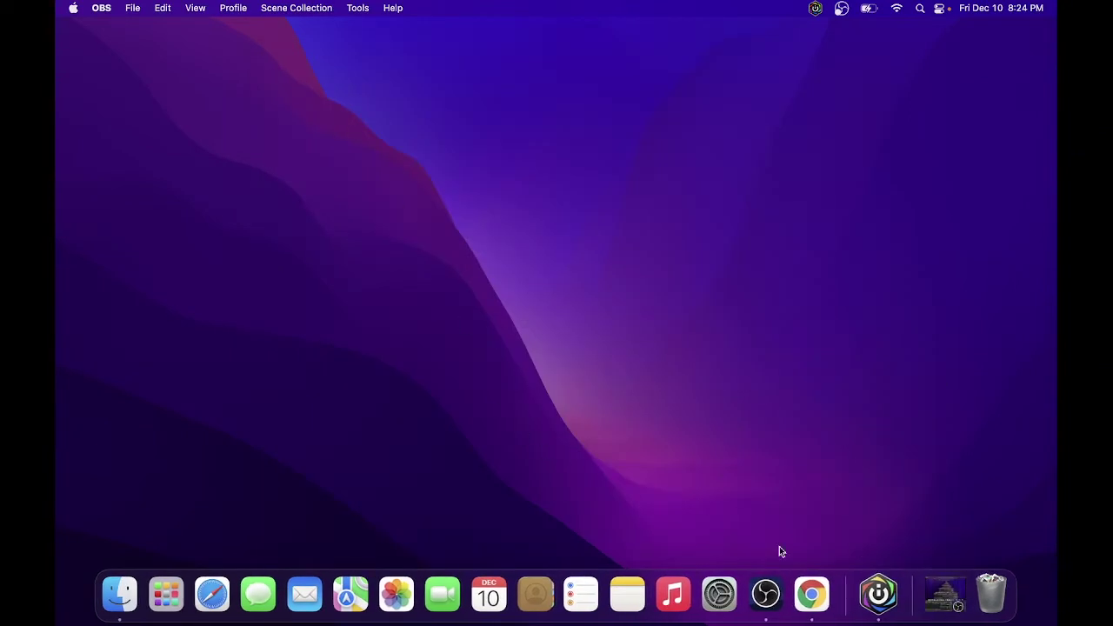
pyautogui.rightClick(817, 612)
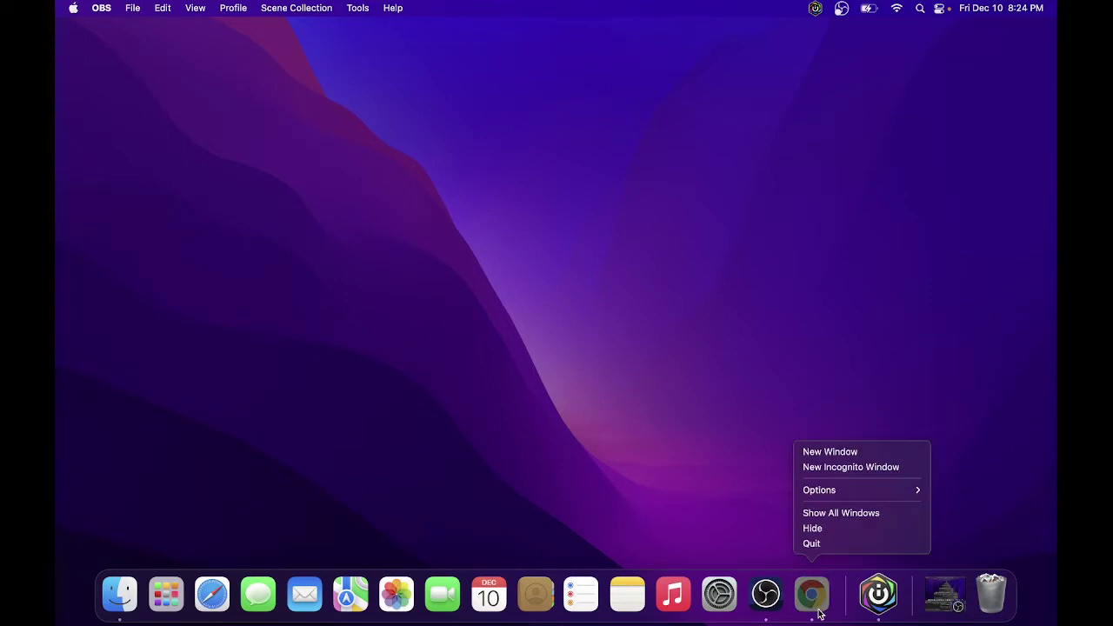
pyautogui.click(818, 544)
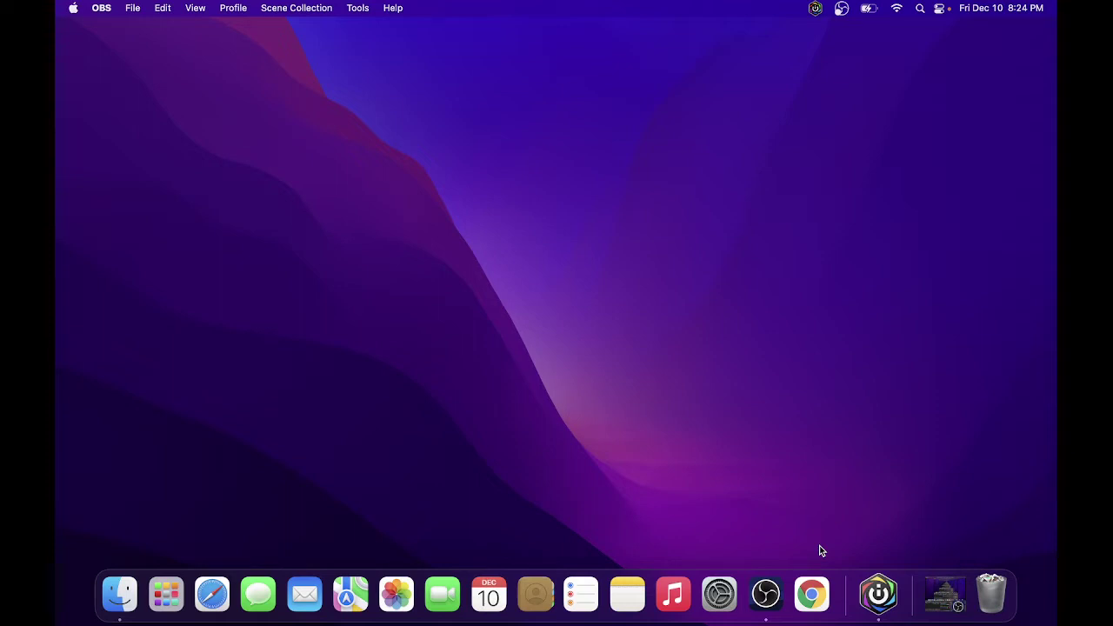
# - Launch Google Chrome, search for "vlc for mac" and open VideoLAN's official Mac OS X download page
pyautogui.click(812, 593)
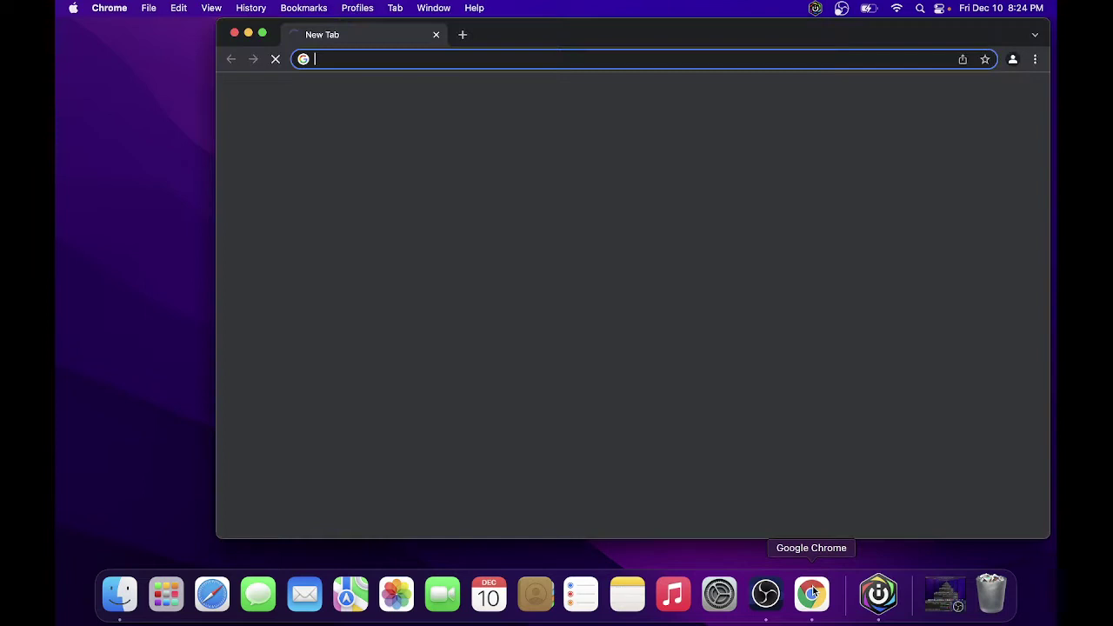
pyautogui.write('vlc for mac')
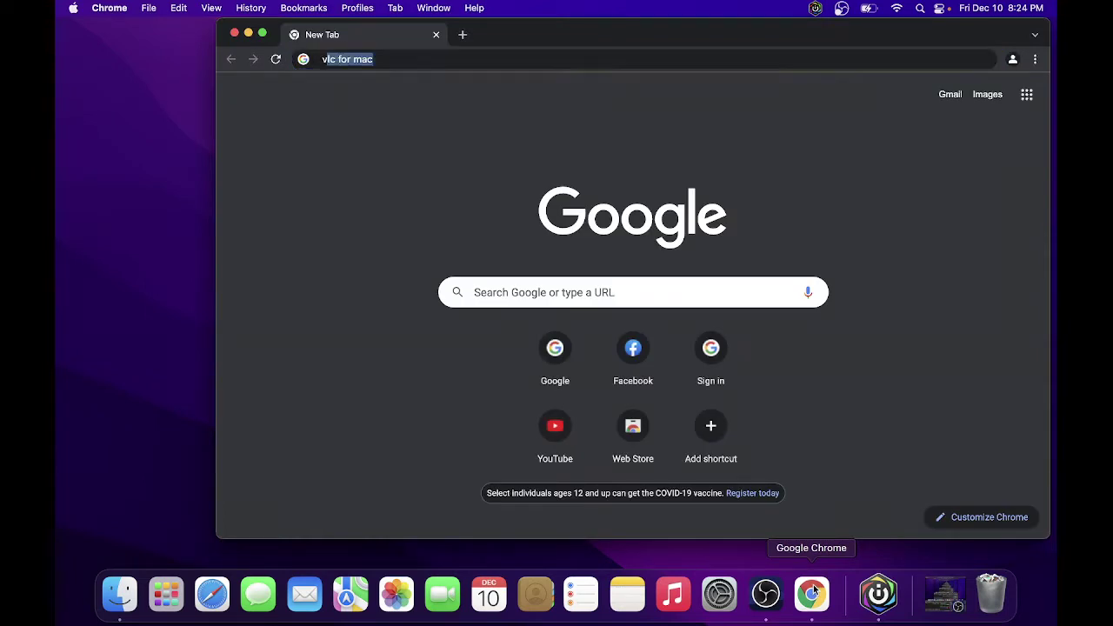
pyautogui.press('Return')
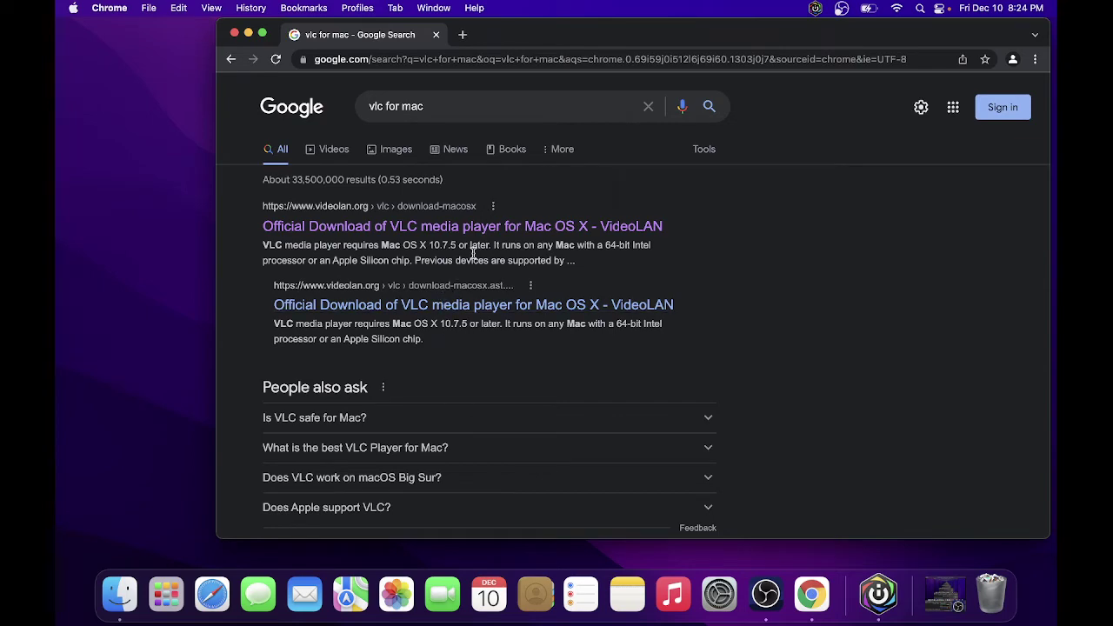
pyautogui.click(511, 228)
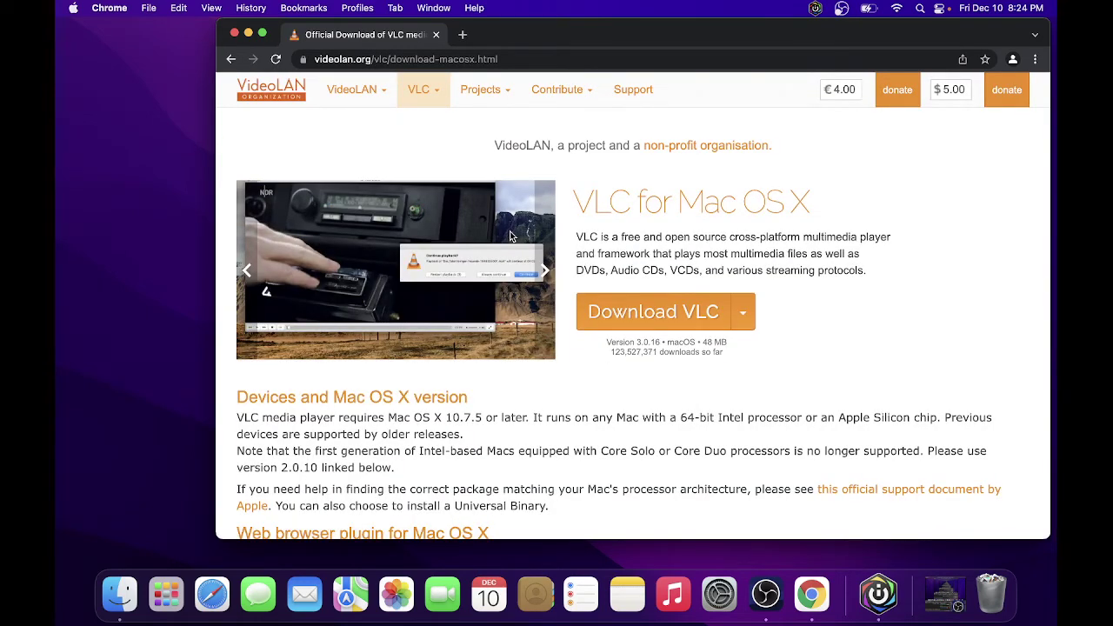
# - Start the VLC for macOS download, cancel it and dismiss the download bar
pyautogui.click(674, 316)
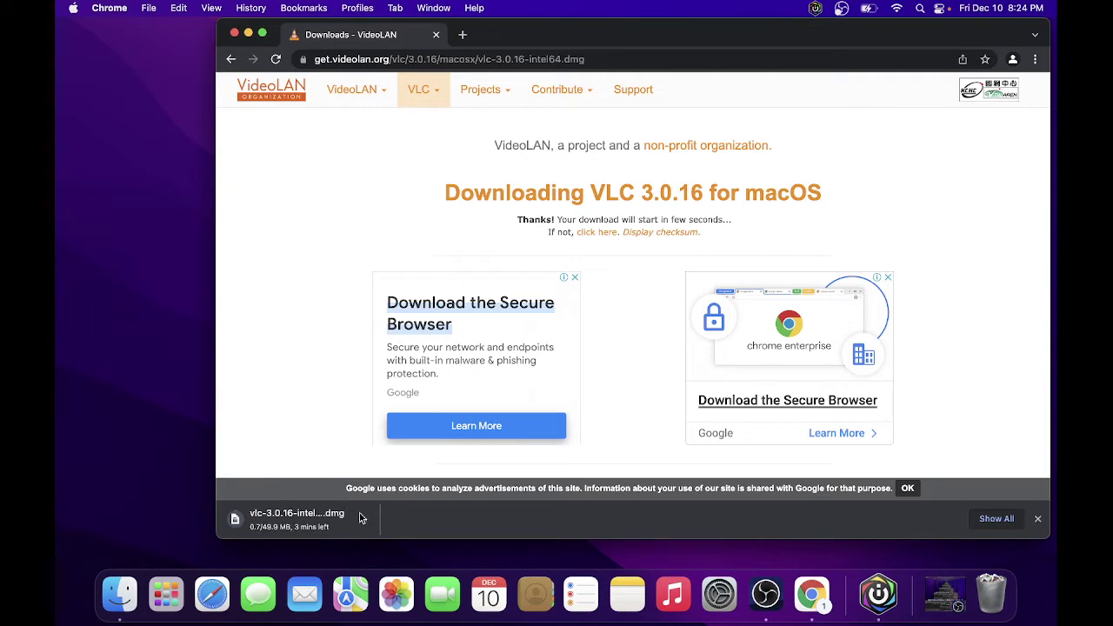
pyautogui.click(363, 519)
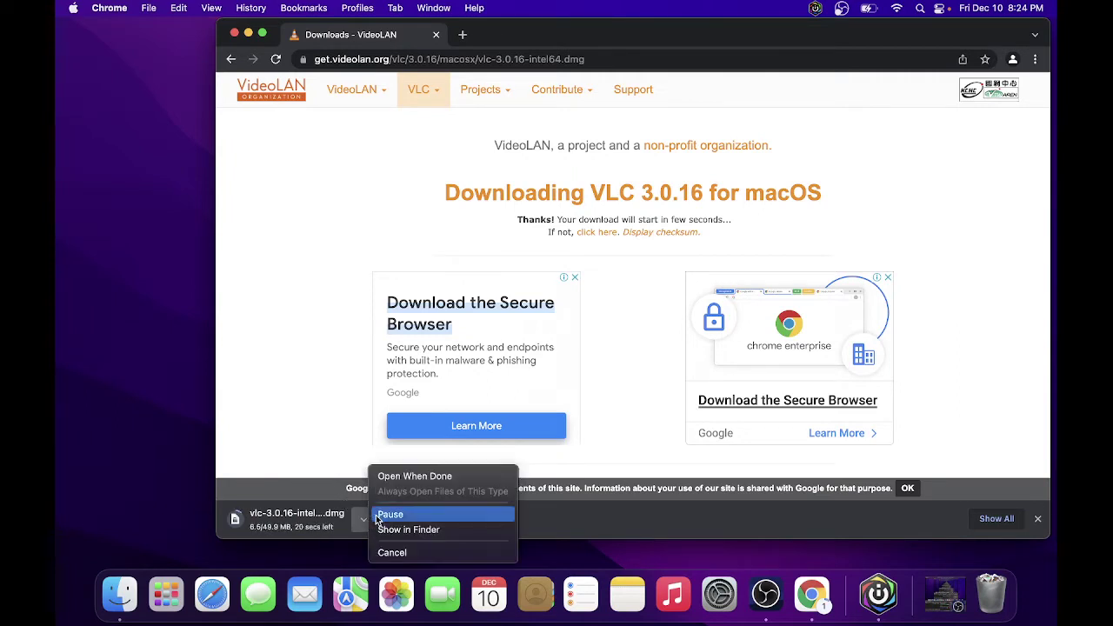
pyautogui.click(406, 552)
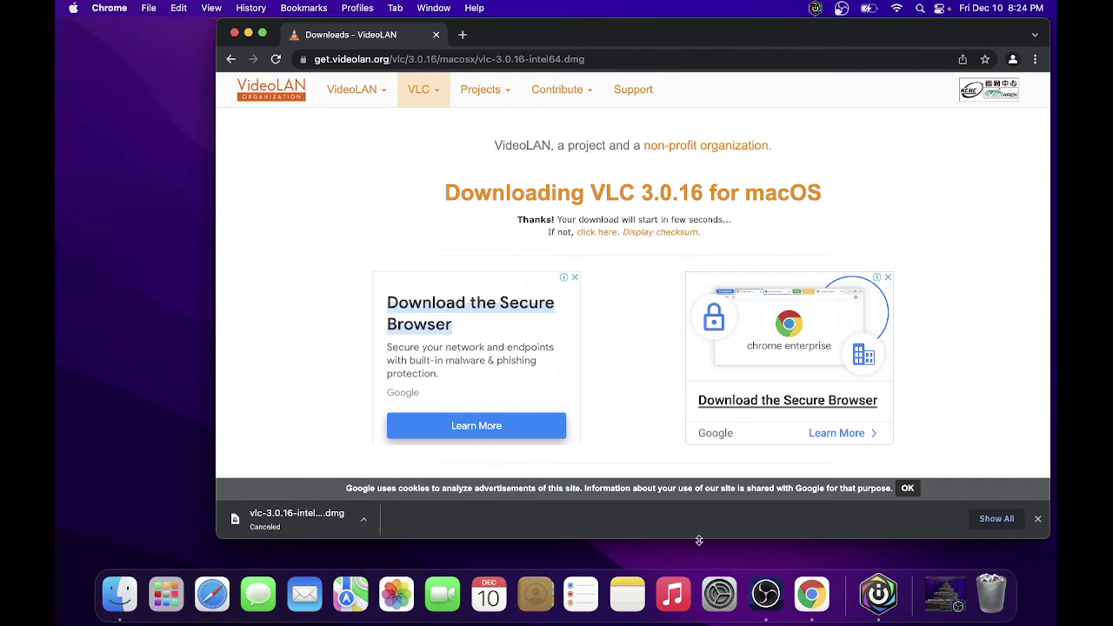
pyautogui.click(1039, 520)
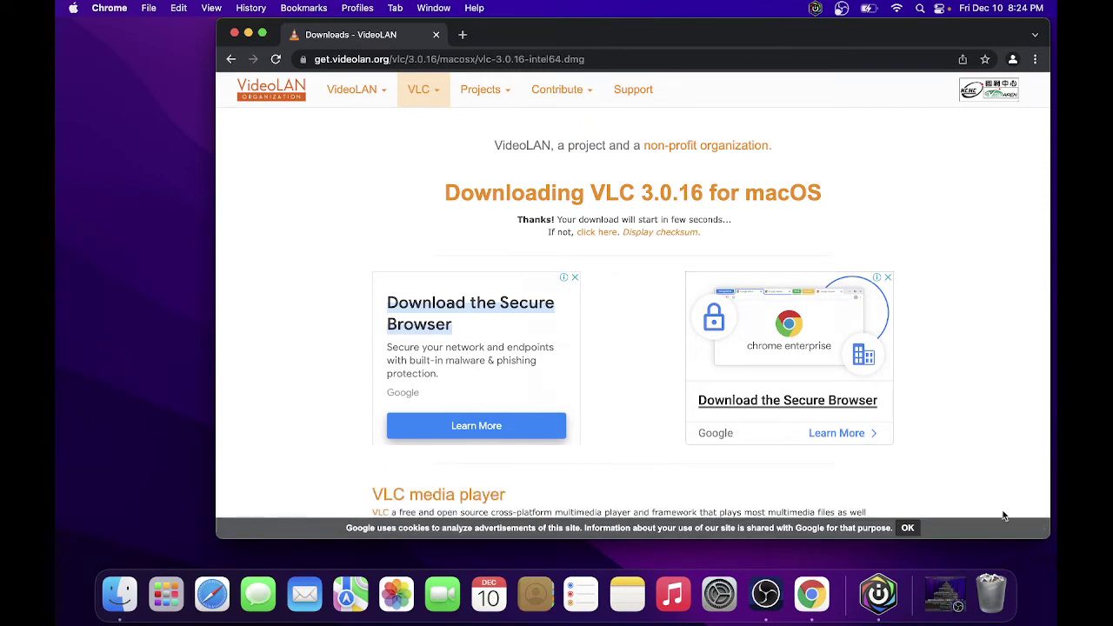
# - Open vlc-3.0.16-intel64.dmg from the Downloads folder in Finder and copy VLC into the Applications folder
pyautogui.click(120, 593)
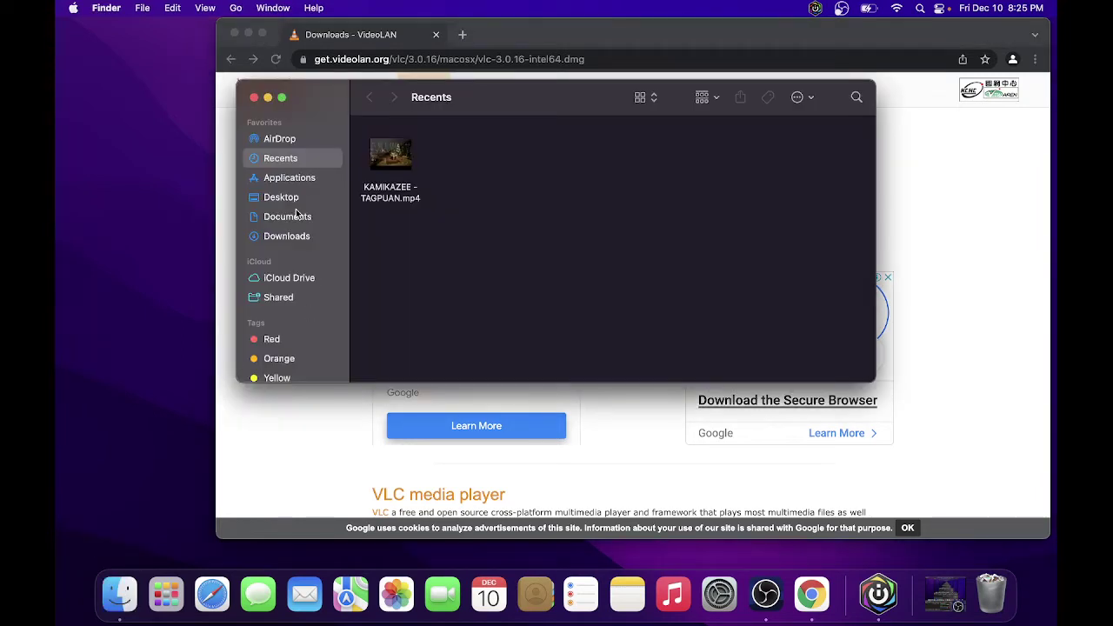
pyautogui.click(295, 235)
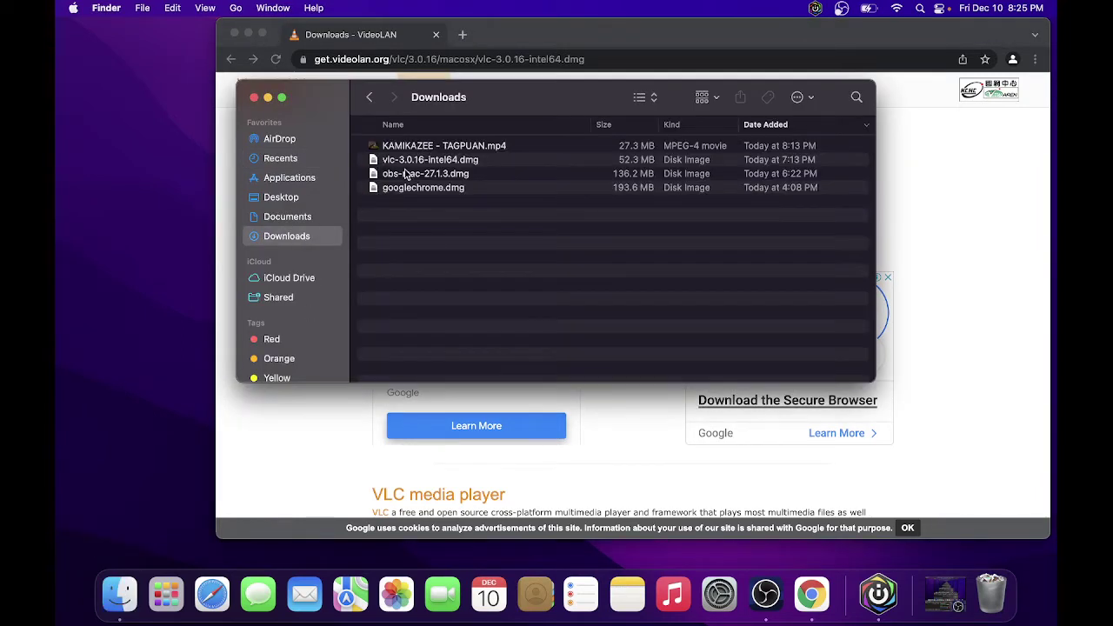
pyautogui.click(500, 161)
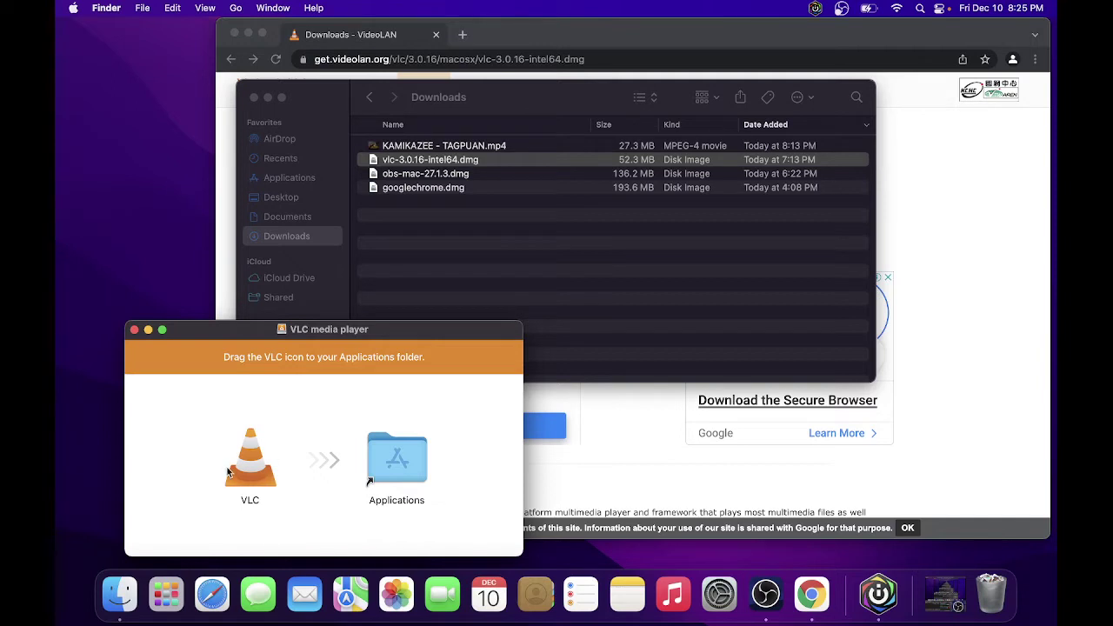
pyautogui.moveTo(240, 476); pyautogui.dragTo(418, 476)
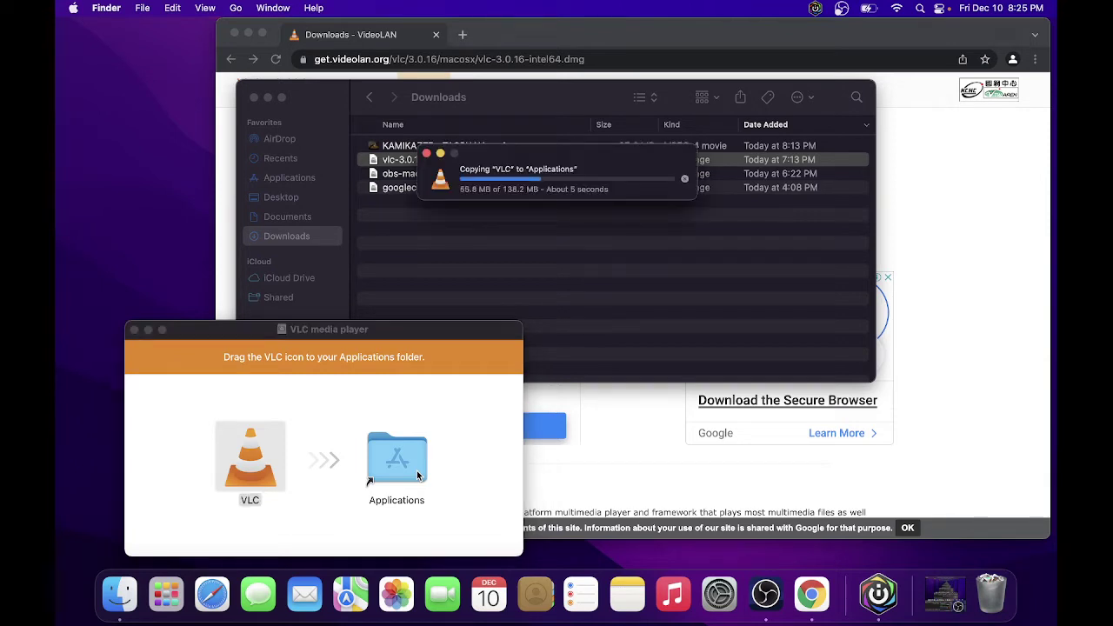
pyautogui.moveTo(554, 153); pyautogui.dragTo(529, 326)
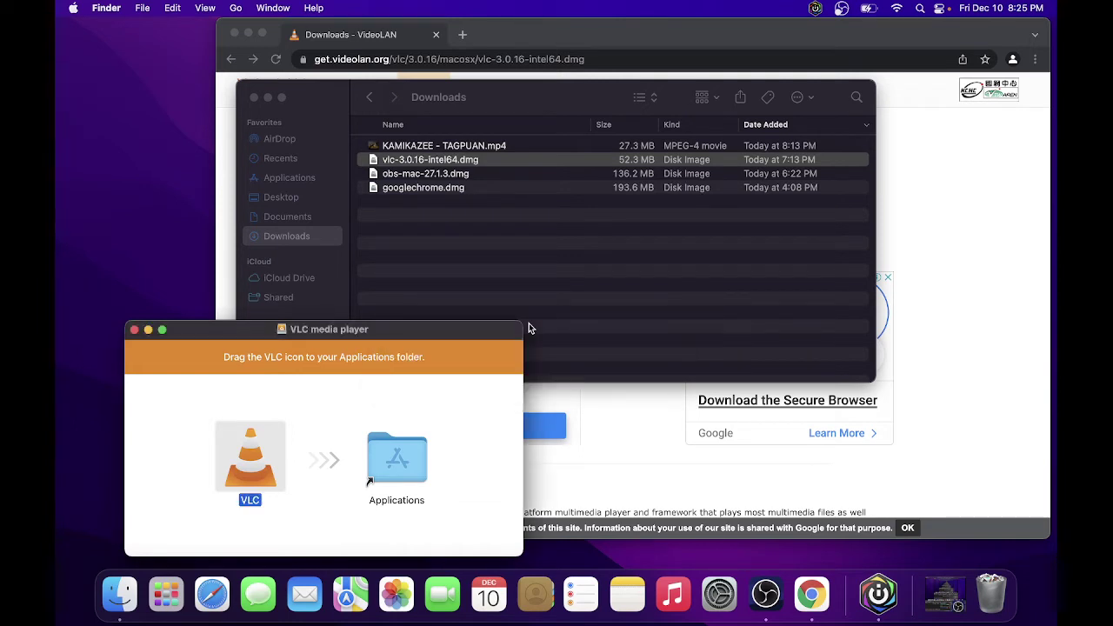
# - Close the Downloads, browser and VLC installer windows, and eject the VLC media player disk image
pyautogui.click(252, 97)
pyautogui.click(234, 34)
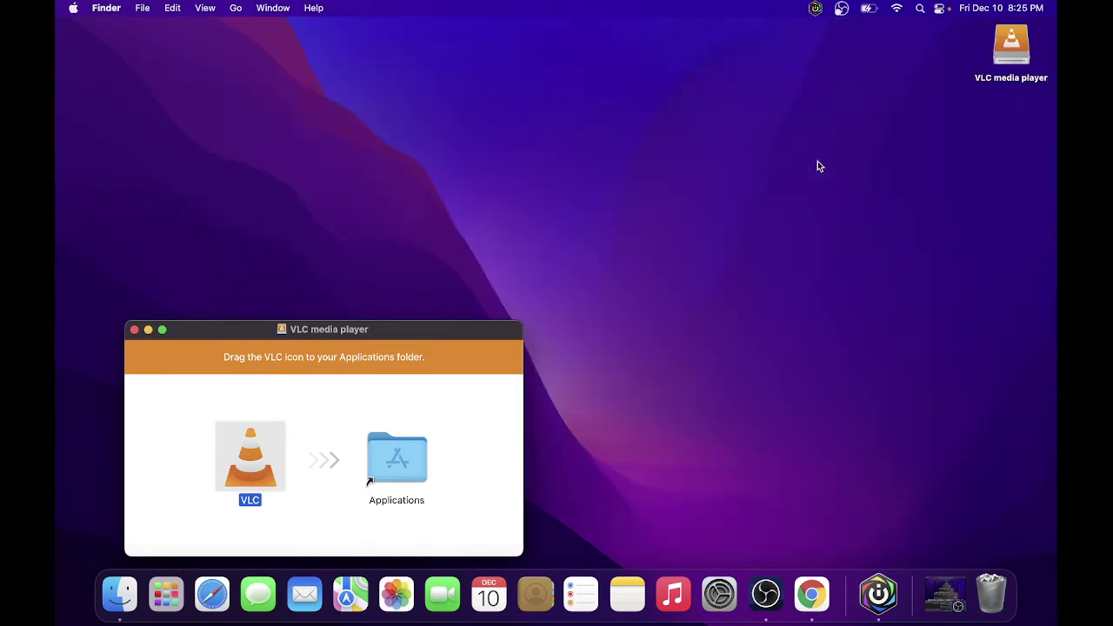
pyautogui.click(1003, 54)
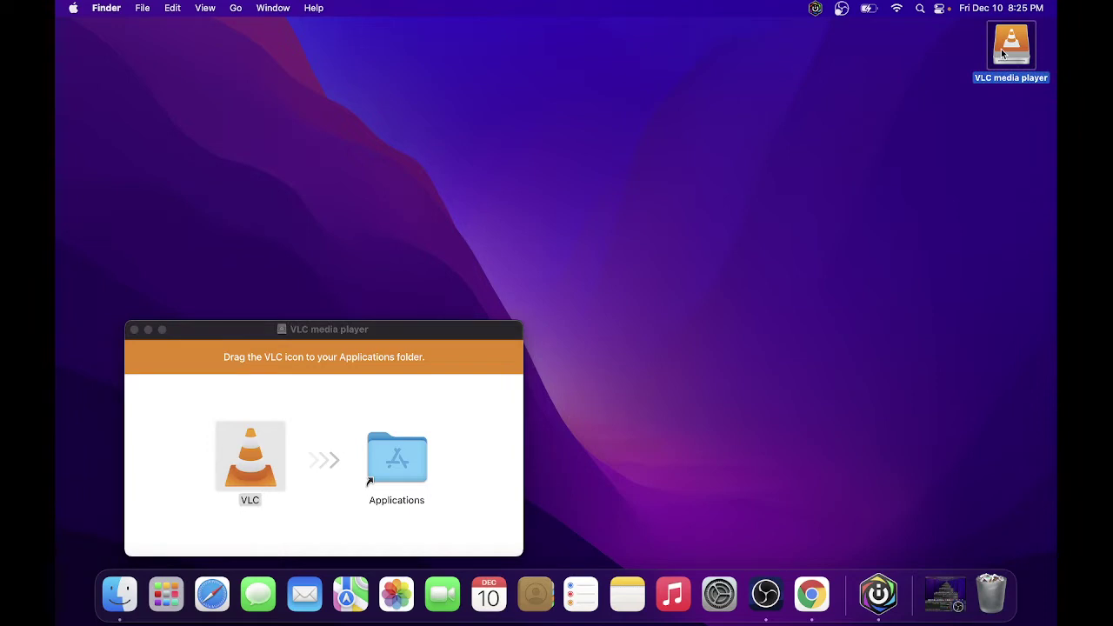
pyautogui.click(134, 330)
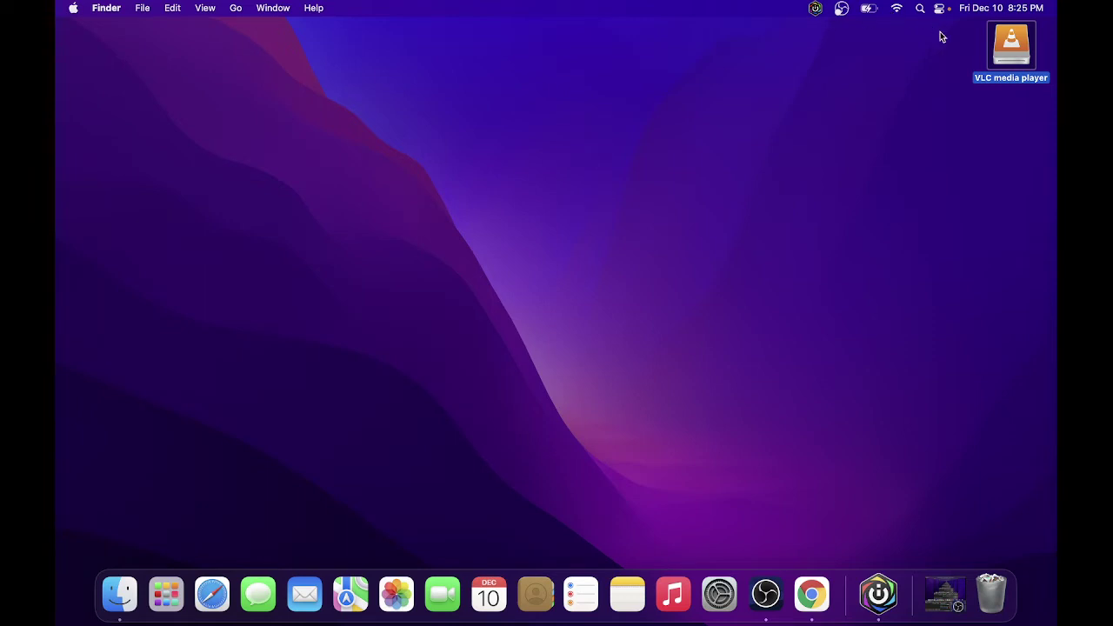
pyautogui.rightClick(1003, 47)
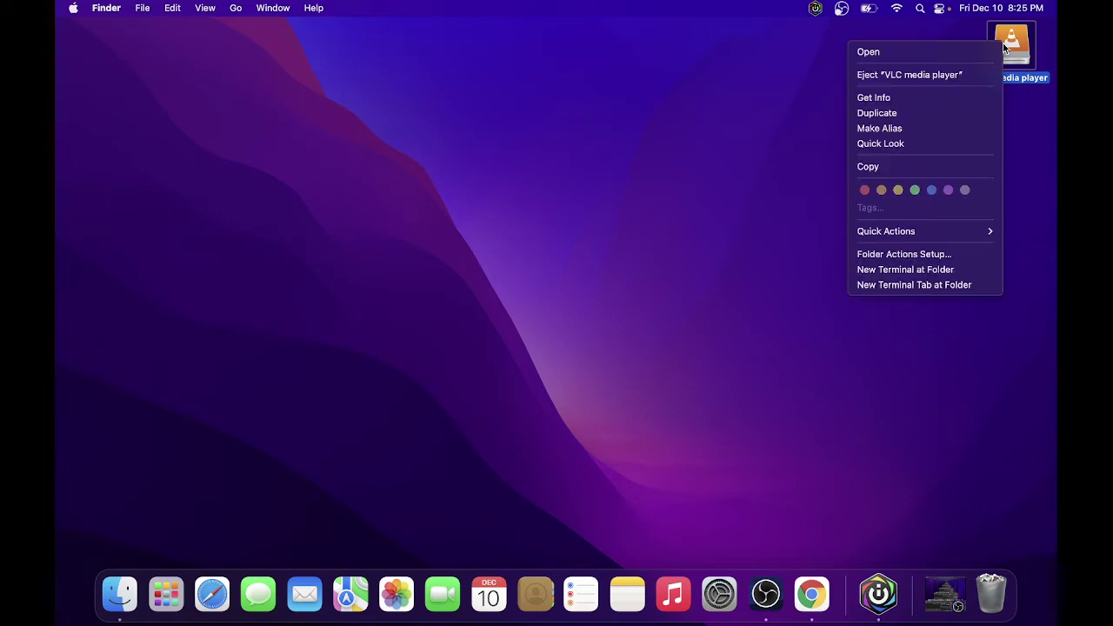
pyautogui.click(952, 77)
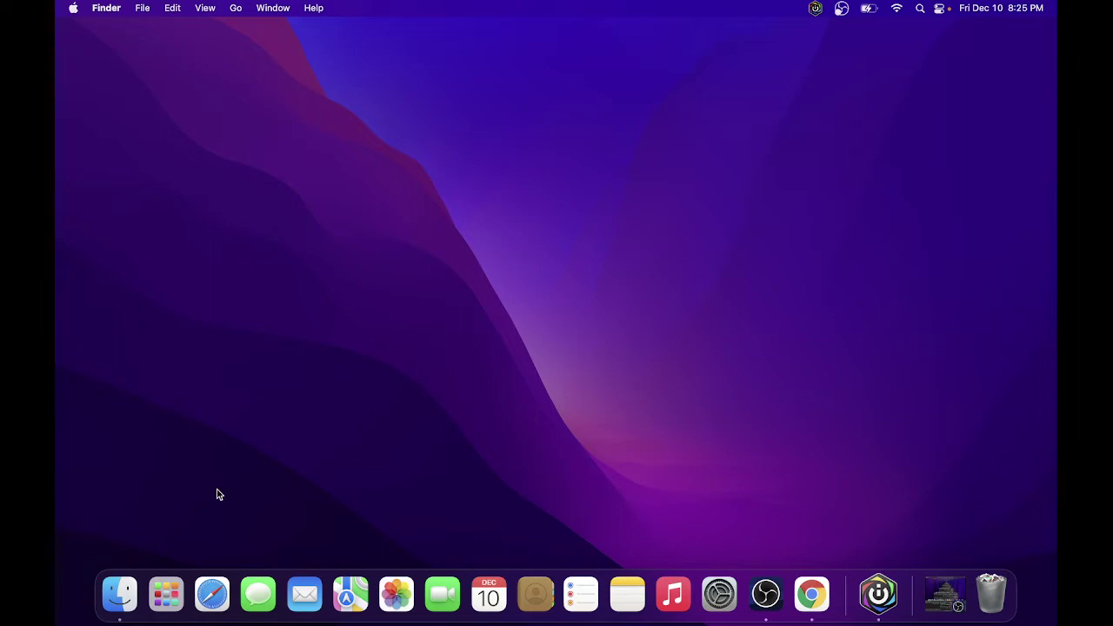
# - Check Launchpad for VLC and select the app in Finder's Applications folder
pyautogui.click(171, 602)
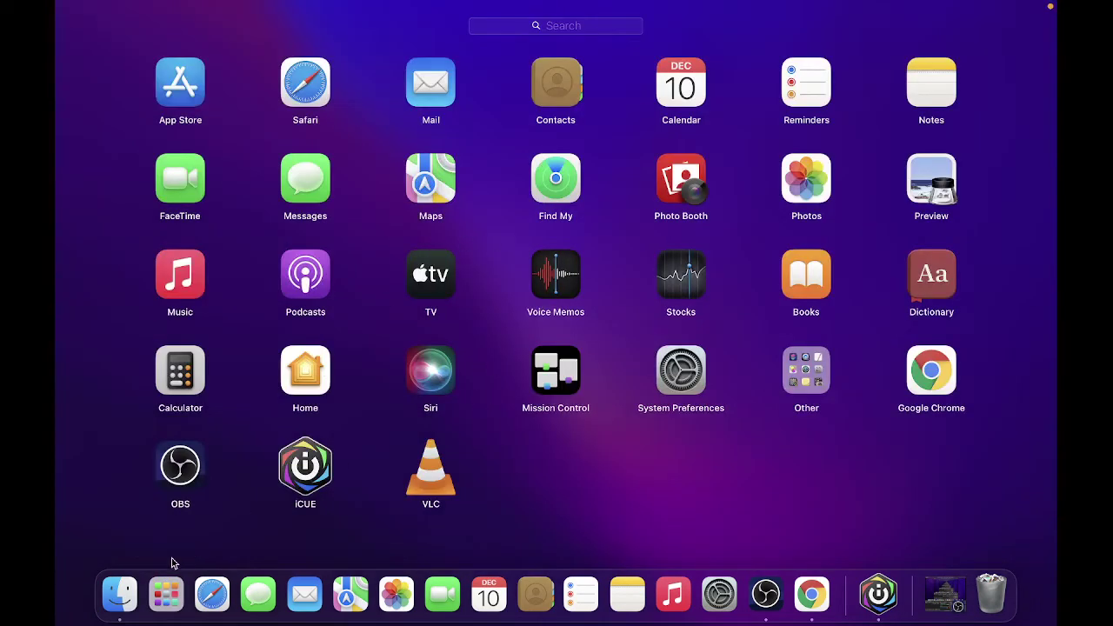
pyautogui.click(171, 602)
pyautogui.click(119, 595)
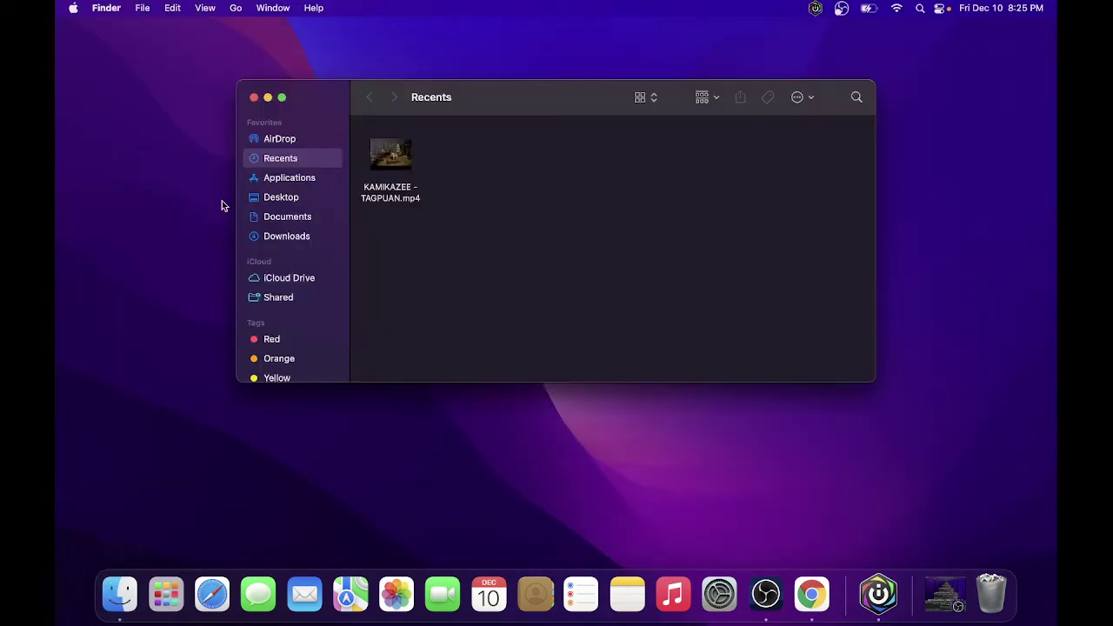
pyautogui.click(270, 178)
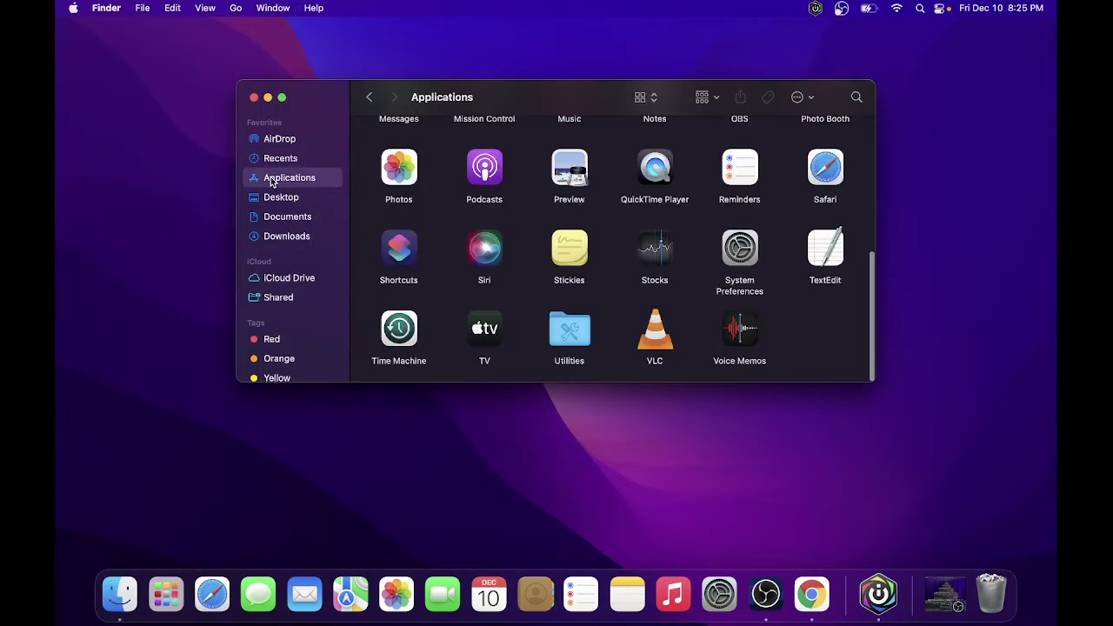
pyautogui.click(654, 339)
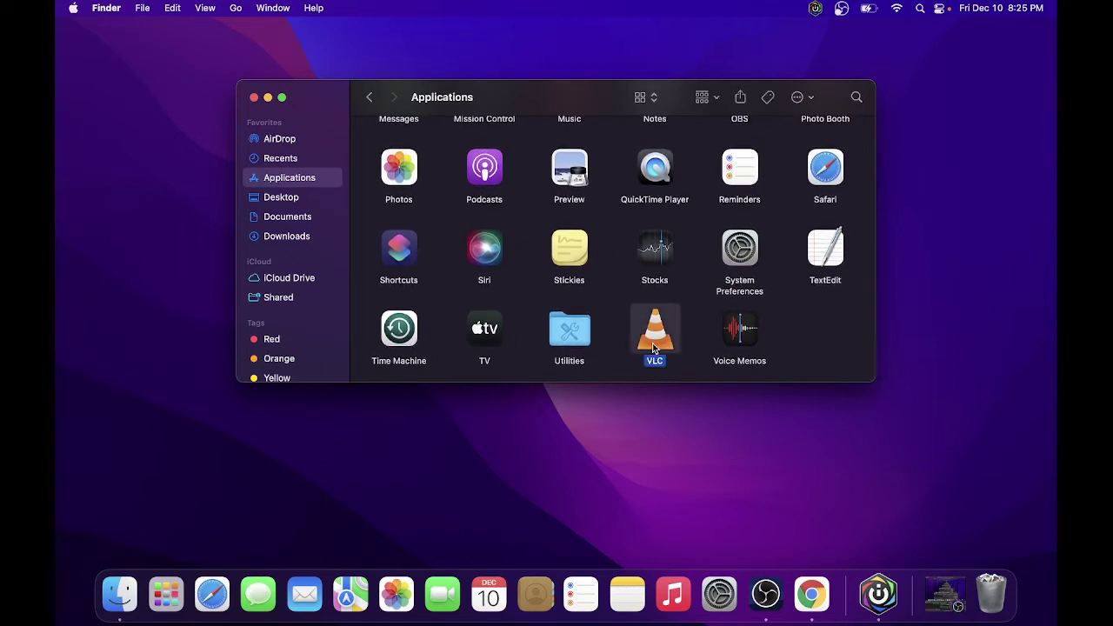
# - Examine the Privacy settings under Security & Privacy in System Preferences, and close the window
pyautogui.click(745, 263)
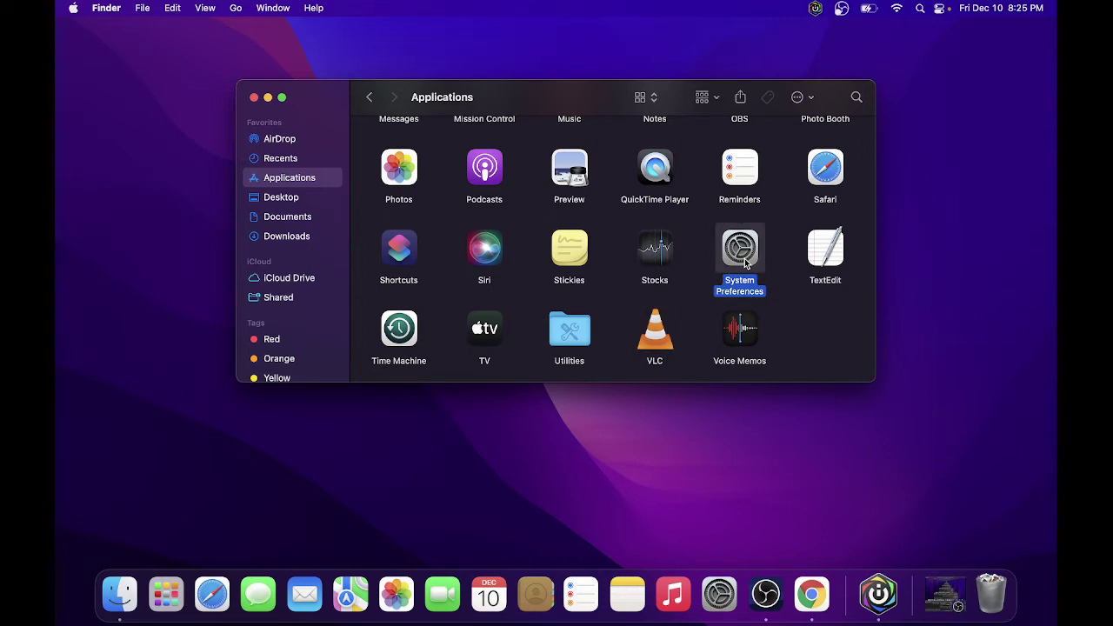
pyautogui.doubleClick(745, 263)
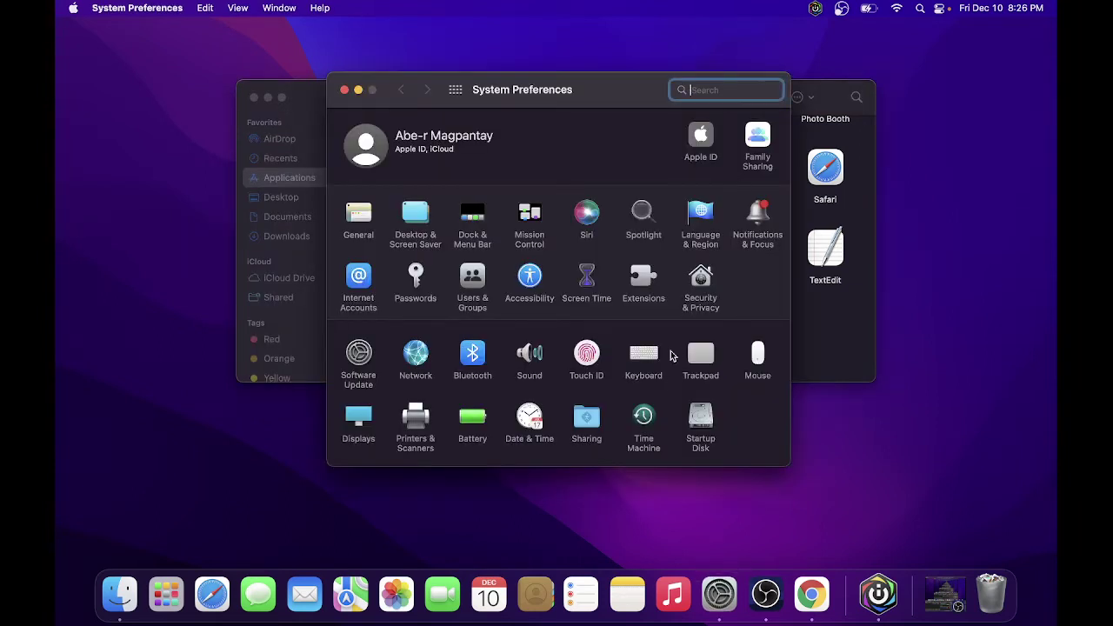
pyautogui.click(699, 289)
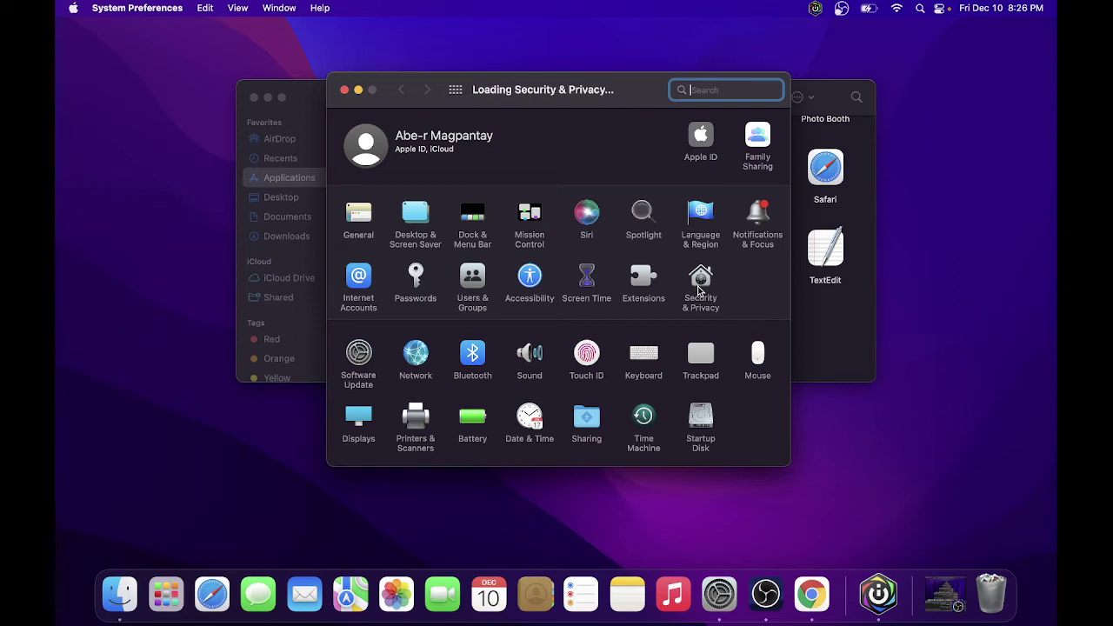
pyautogui.click(633, 133)
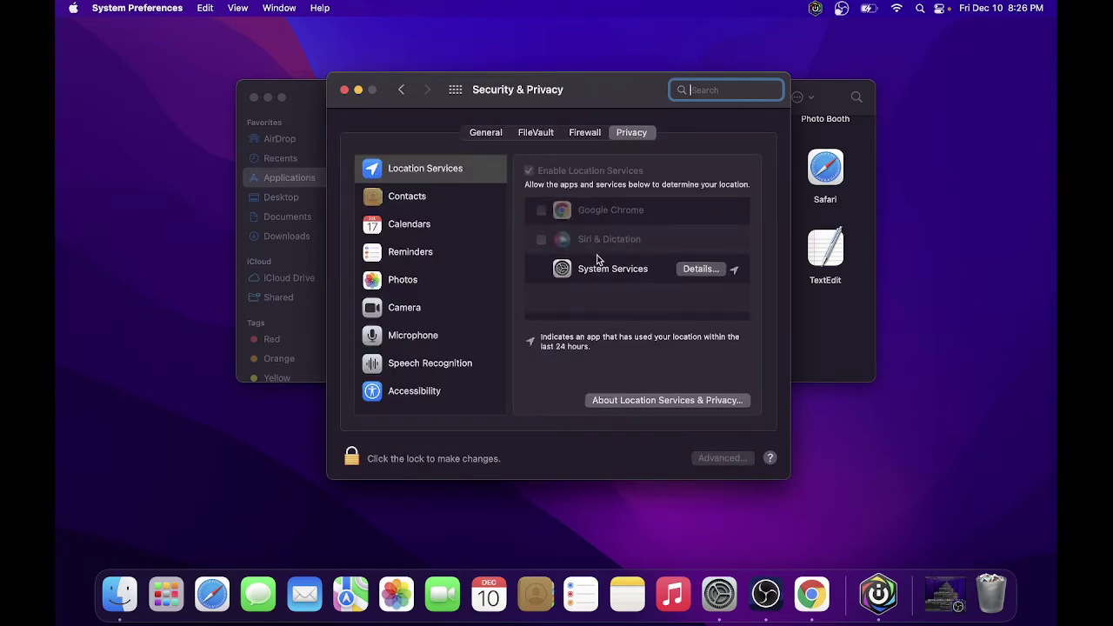
pyautogui.click(344, 89)
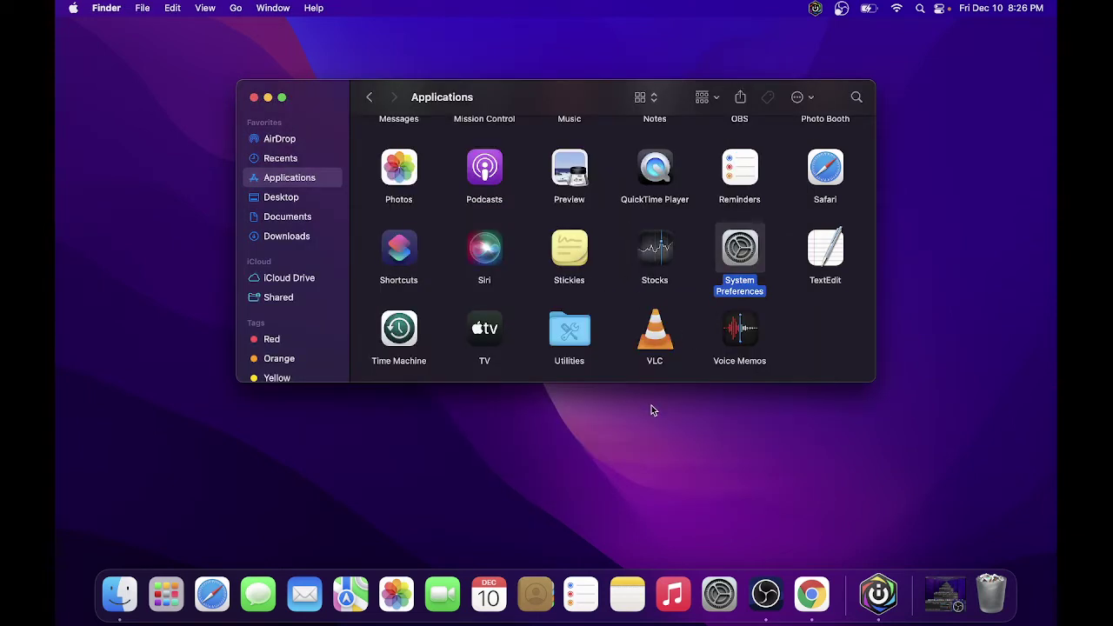
# - Launch VLC from the Applications folder, allow the downloaded app to open and move its window aside
pyautogui.doubleClick(663, 333)
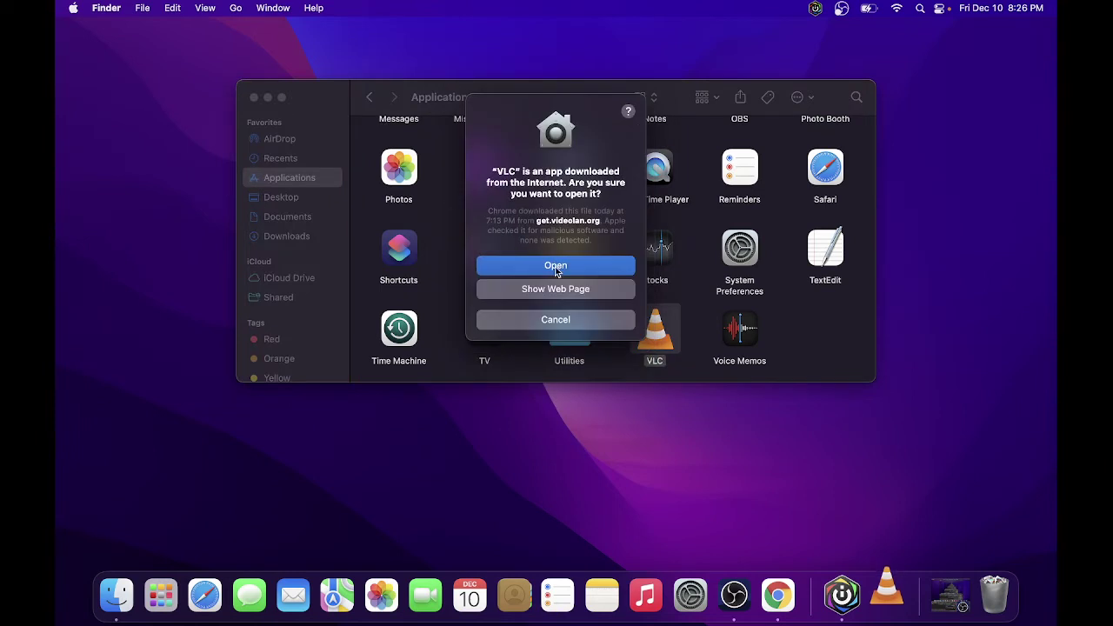
pyautogui.click(556, 266)
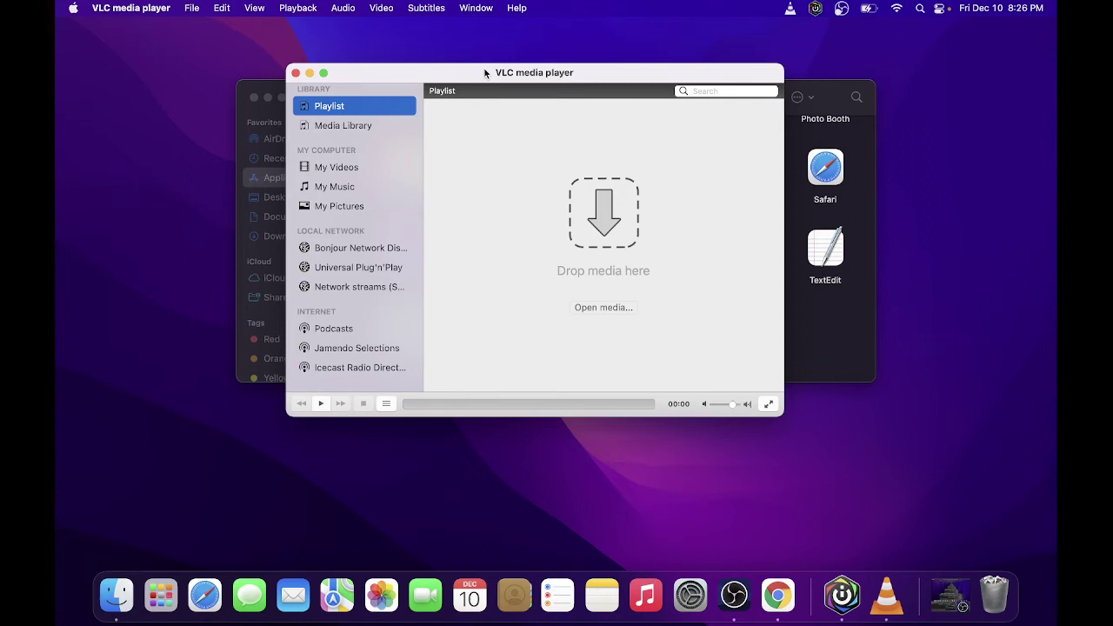
pyautogui.moveTo(483, 73); pyautogui.dragTo(715, 111)
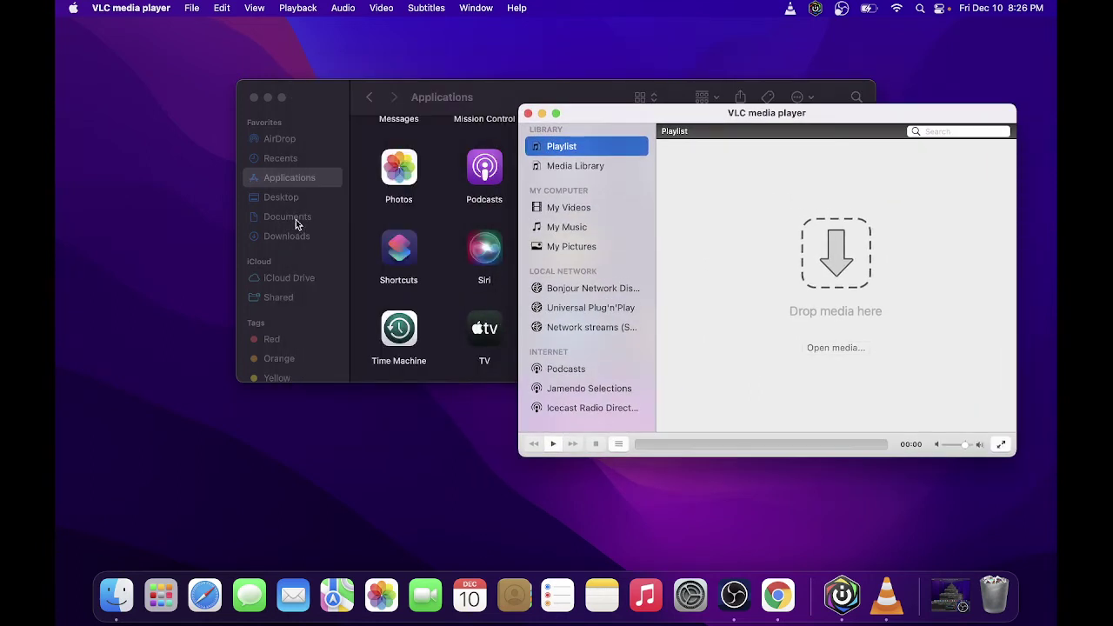
# - Switch to Finder and open the home folder's Movies folder in a new window
pyautogui.click(115, 595)
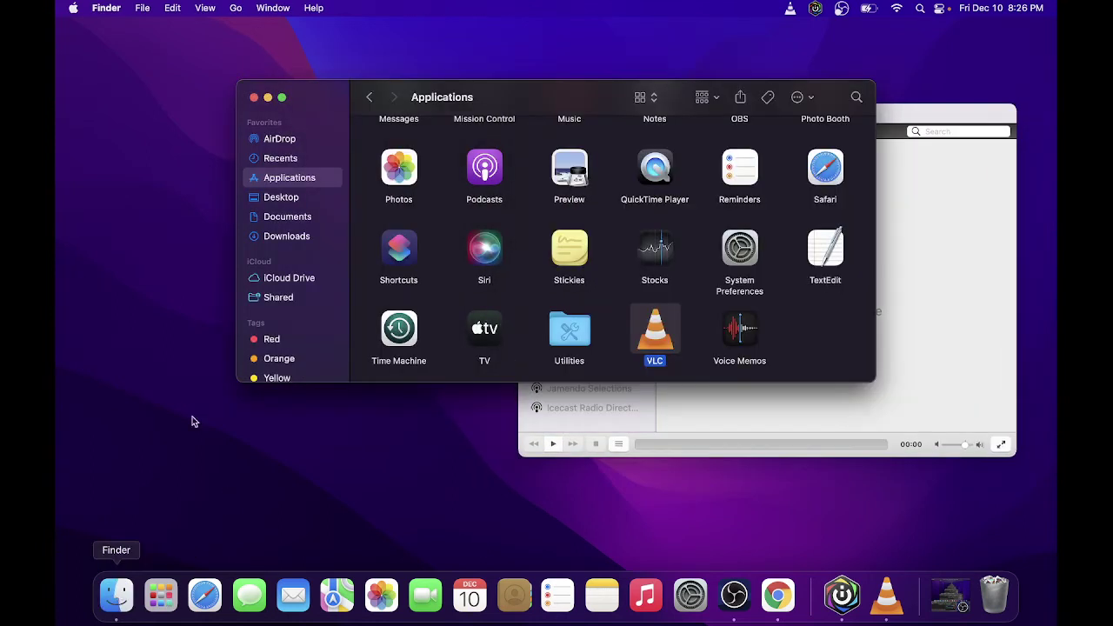
pyautogui.click(123, 594)
pyautogui.click(123, 595)
pyautogui.click(122, 594)
pyautogui.rightClick(122, 593)
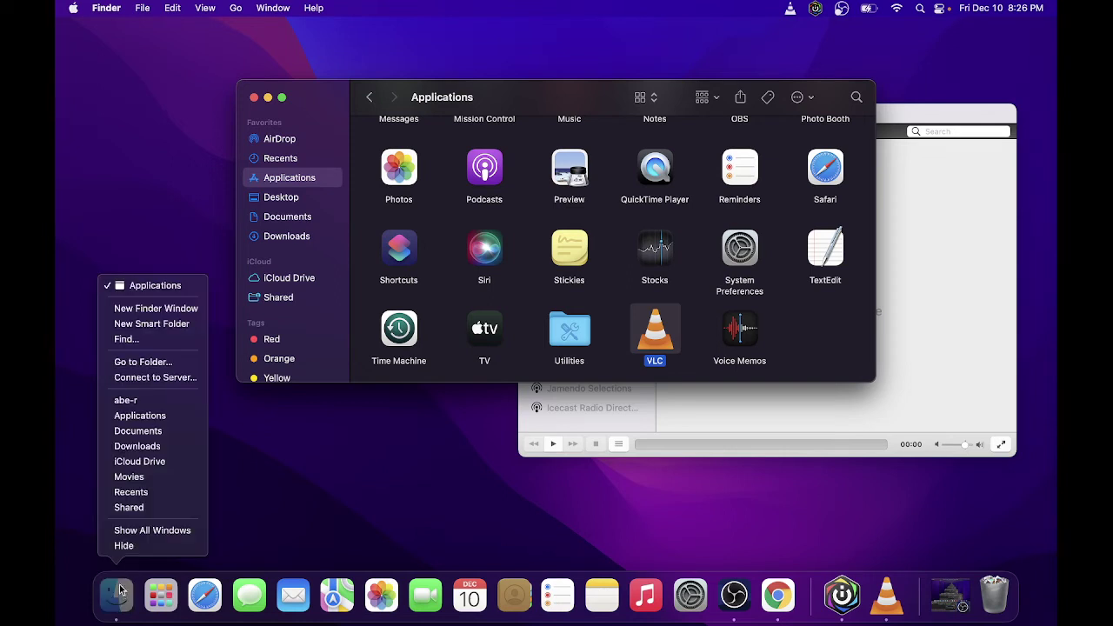
pyautogui.click(138, 397)
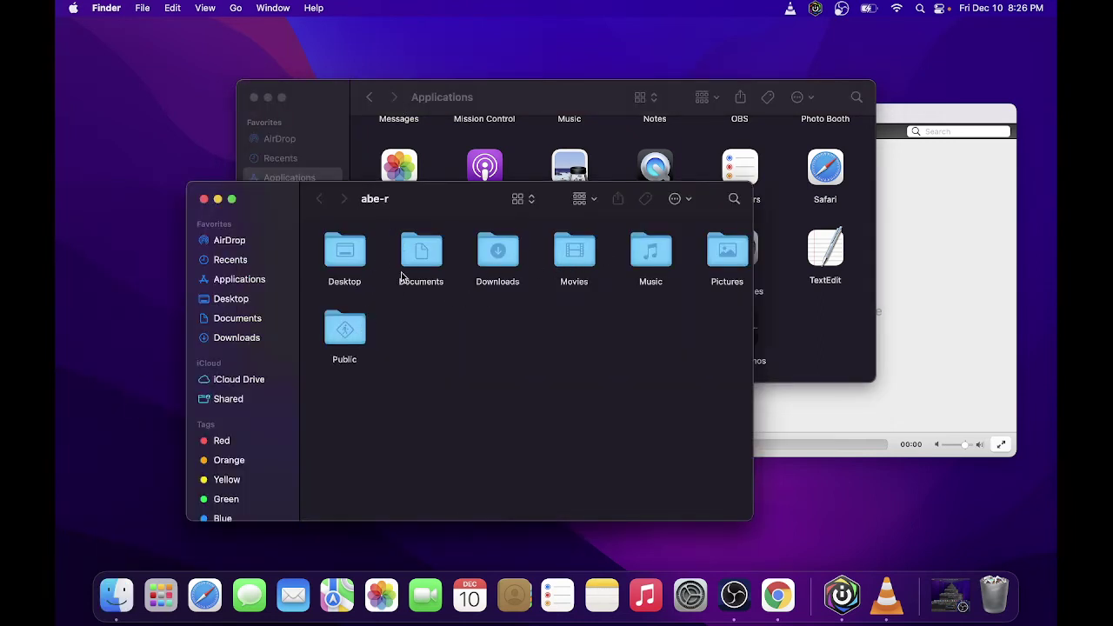
pyautogui.doubleClick(572, 252)
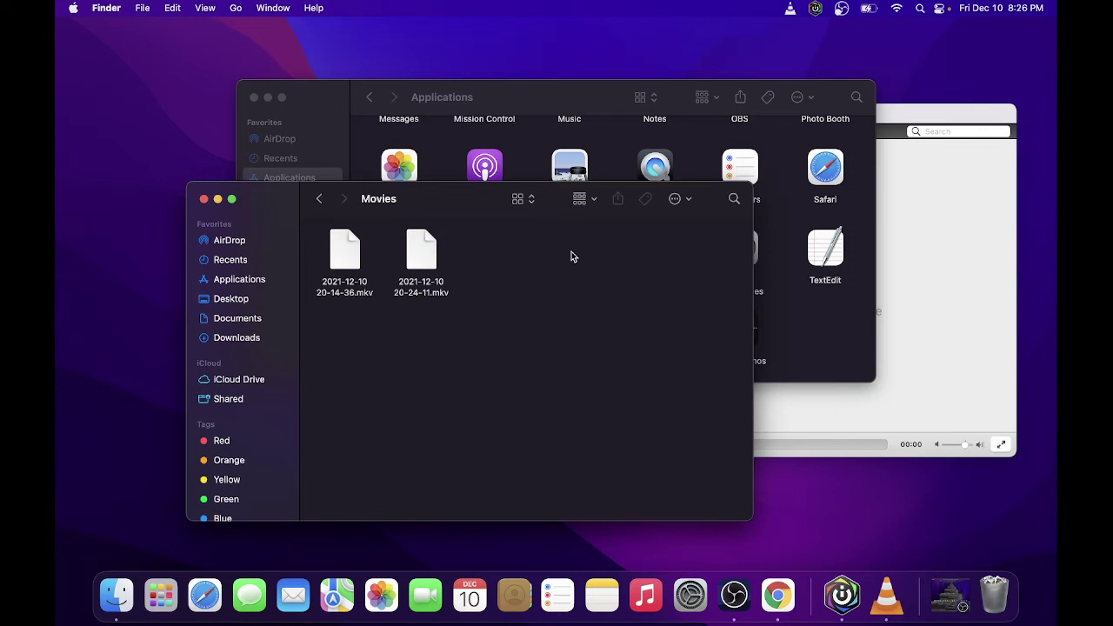
pyautogui.click(969, 336)
pyautogui.click(314, 259)
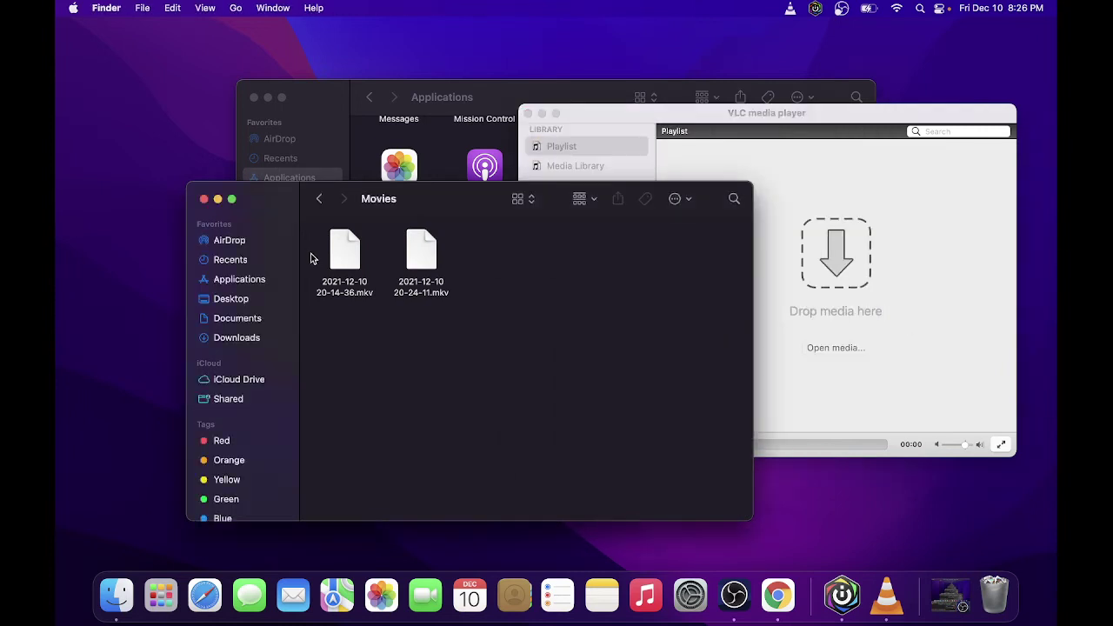
pyautogui.click(341, 262)
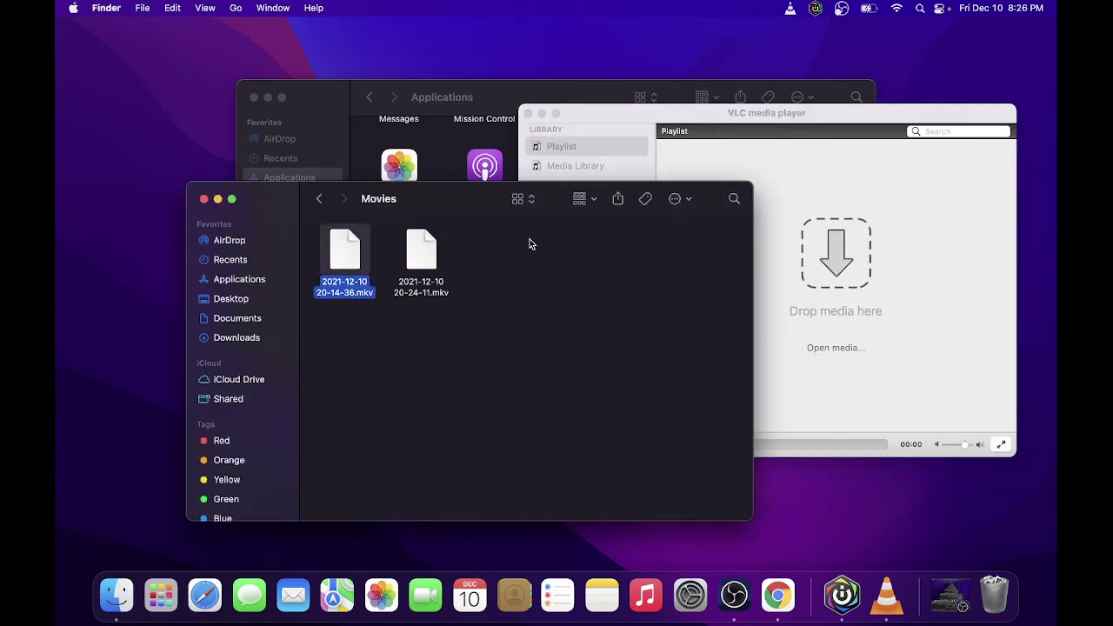
pyautogui.moveTo(529, 244); pyautogui.dragTo(892, 244)
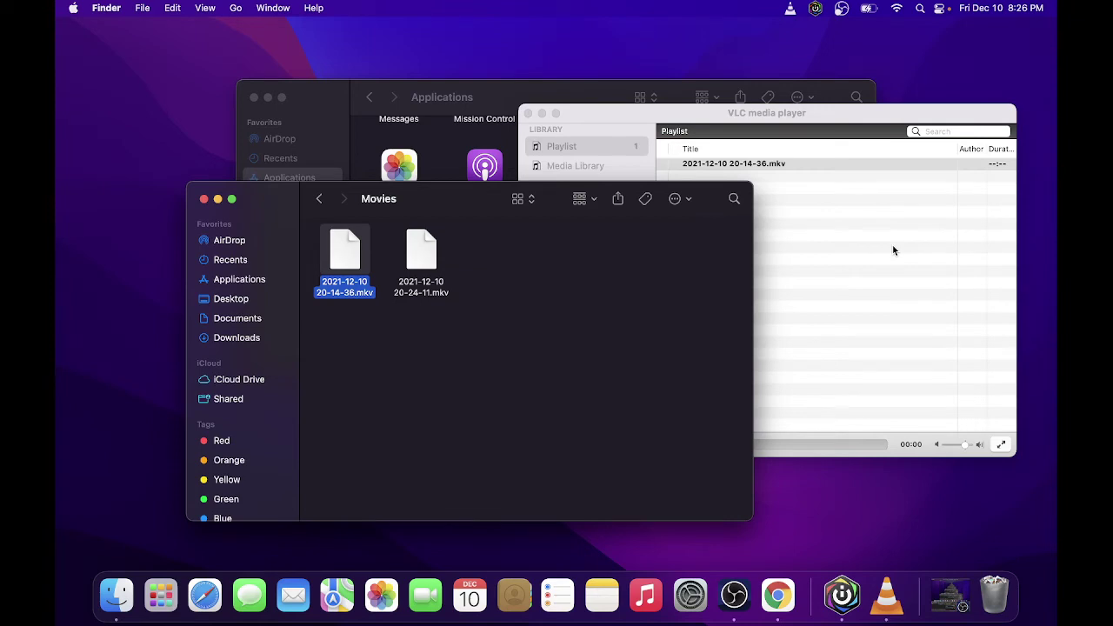
pyautogui.click(806, 125)
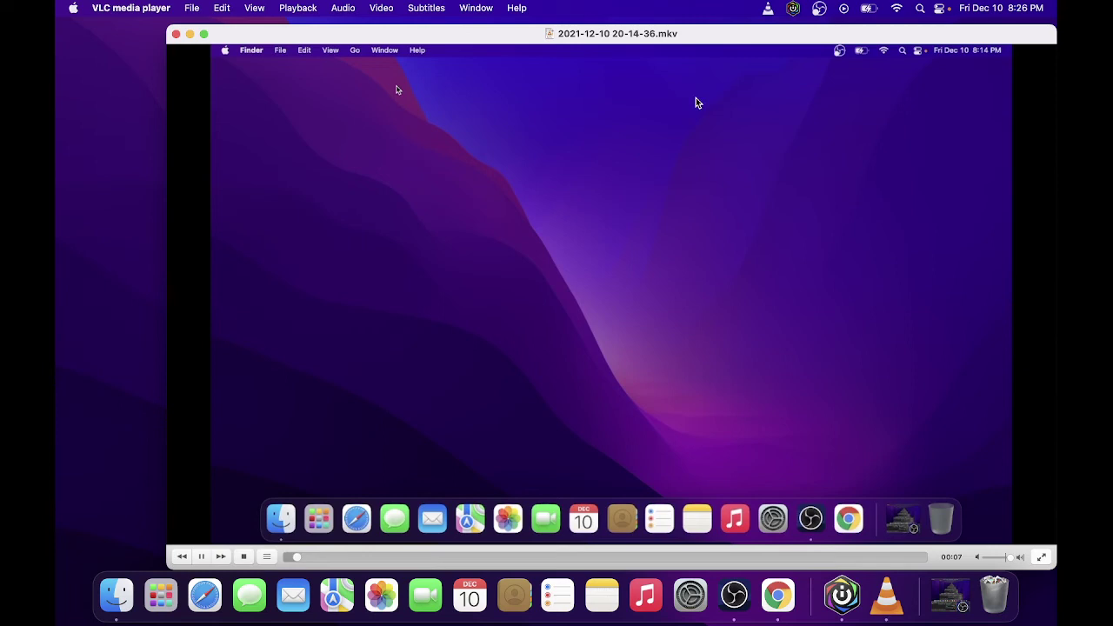
# - Switch the Mac's sound output to the CORSAIR VIRTUOSO Wireless Gaming Headset, and close the VLC video window
pyautogui.click(939, 8)
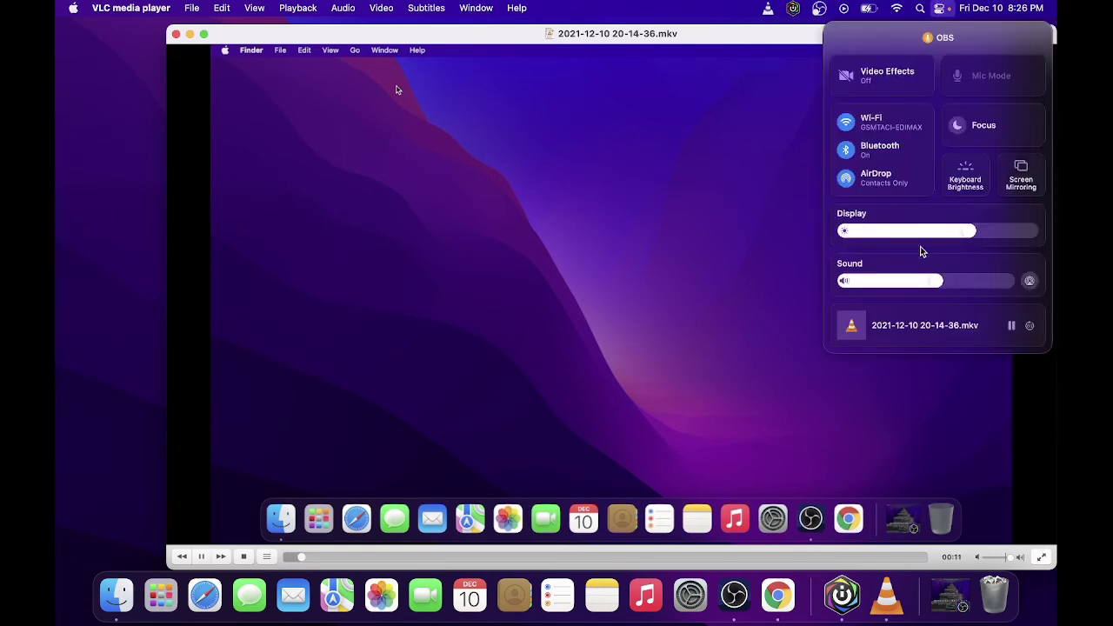
pyautogui.click(991, 263)
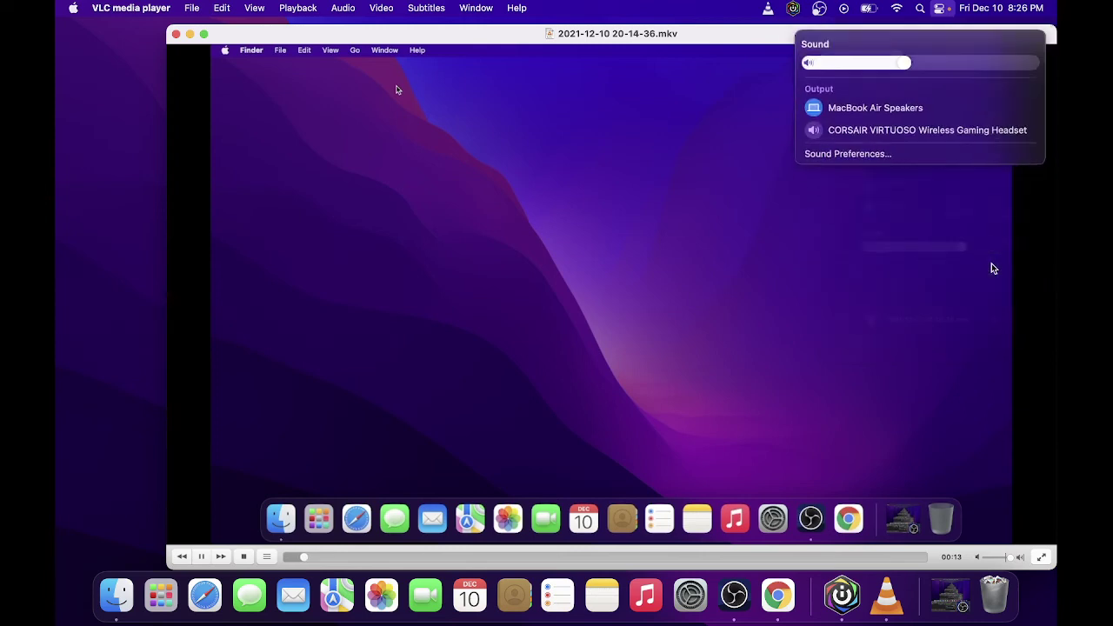
pyautogui.click(928, 123)
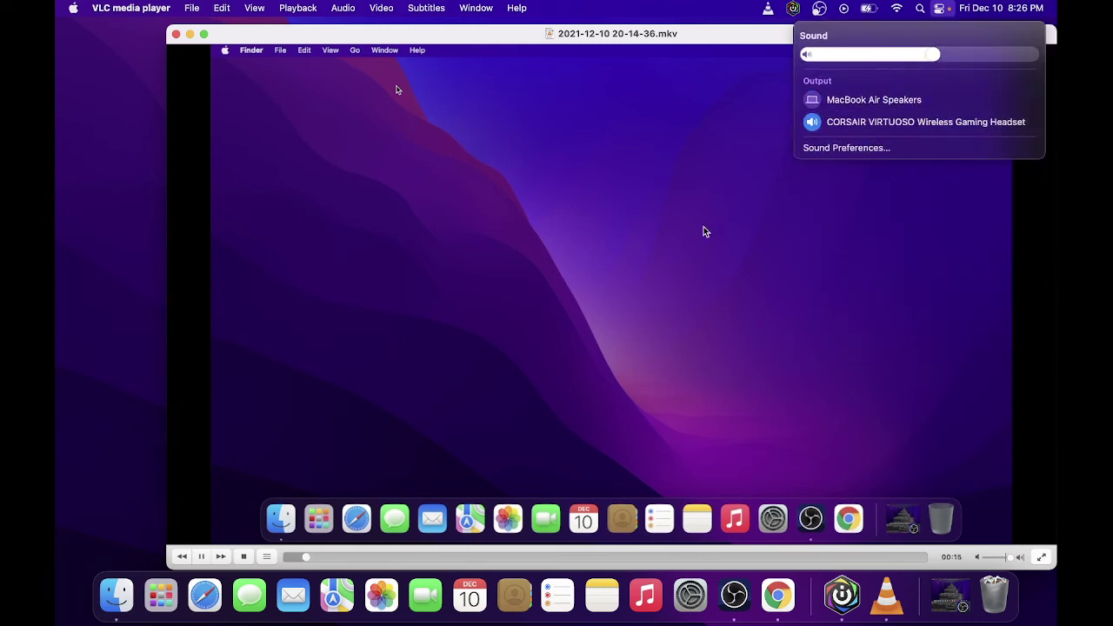
pyautogui.click(629, 198)
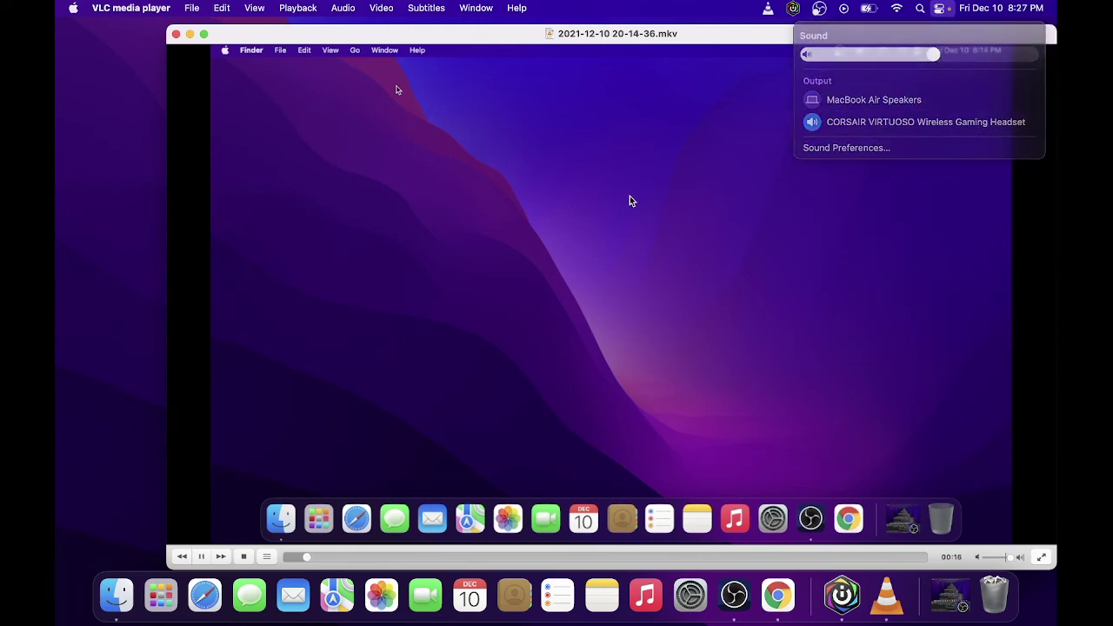
pyautogui.click(175, 34)
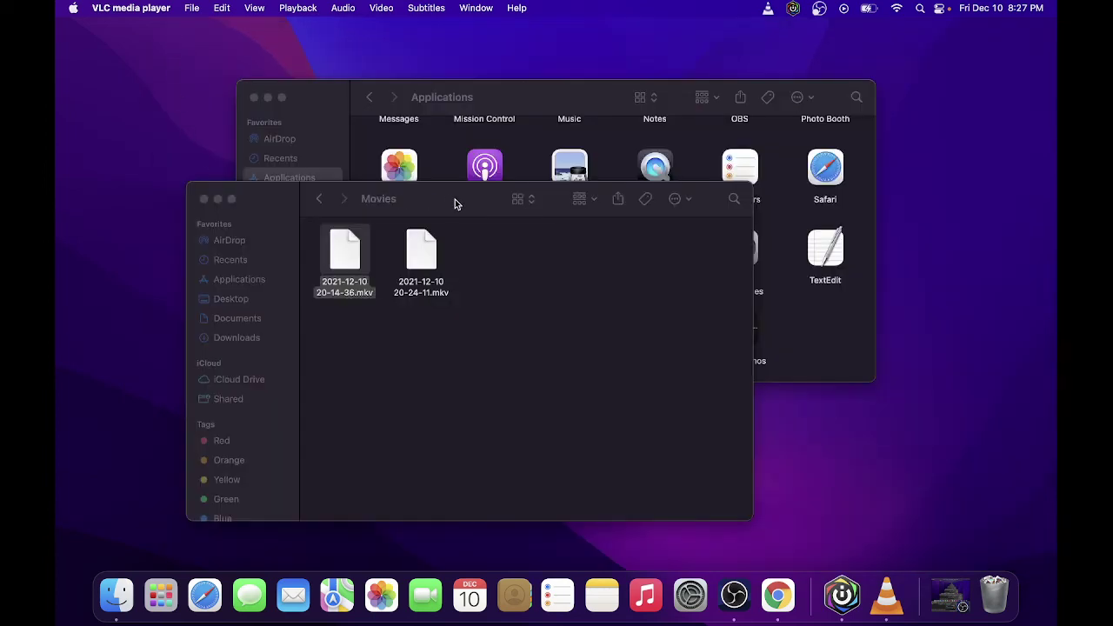